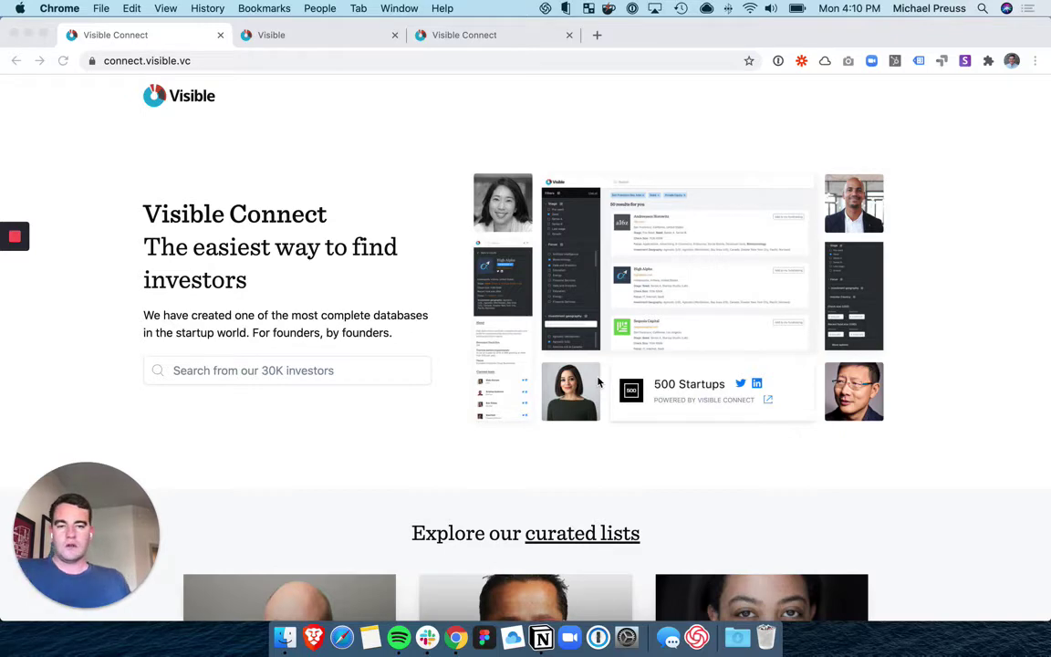
Look through the curated investor lists and fundraising guides on the Visible Connect home page
{"action": "scroll", "coordinate": [599, 381], "scroll_direction": "down", "scroll_amount": 3}
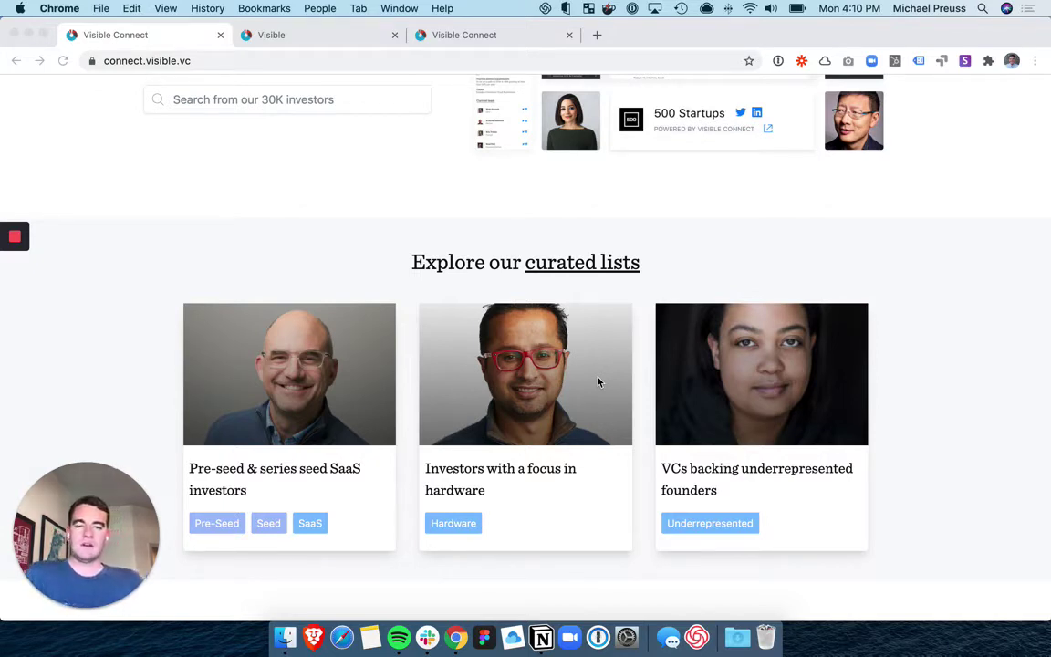
{"action": "scroll", "coordinate": [599, 382], "scroll_direction": "down", "scroll_amount": 2}
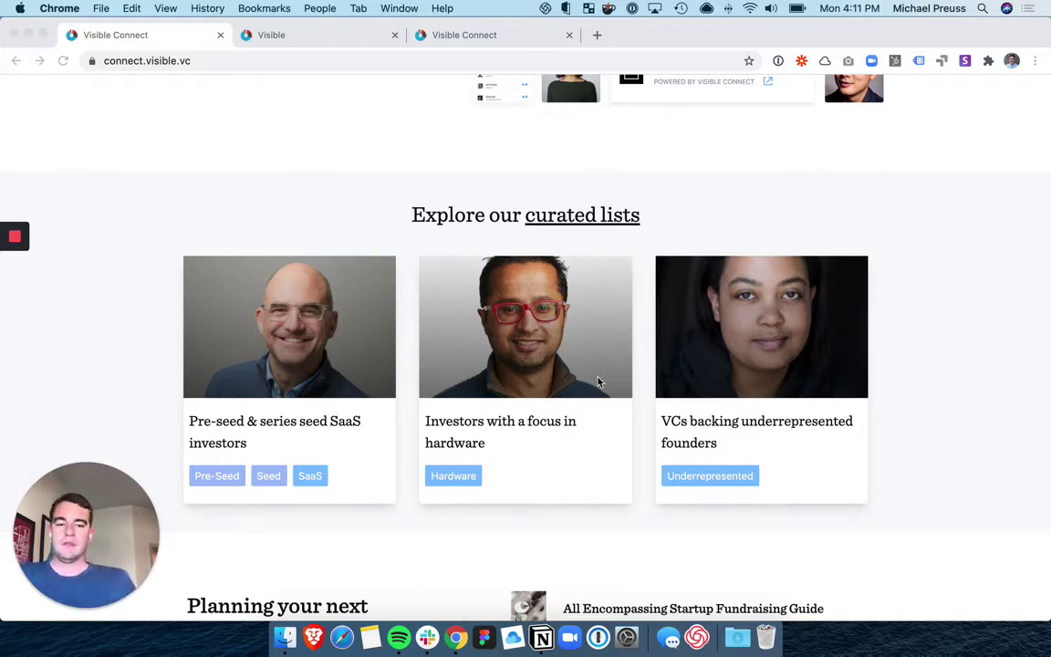
{"action": "scroll", "coordinate": [598, 383], "scroll_direction": "down", "scroll_amount": 10}
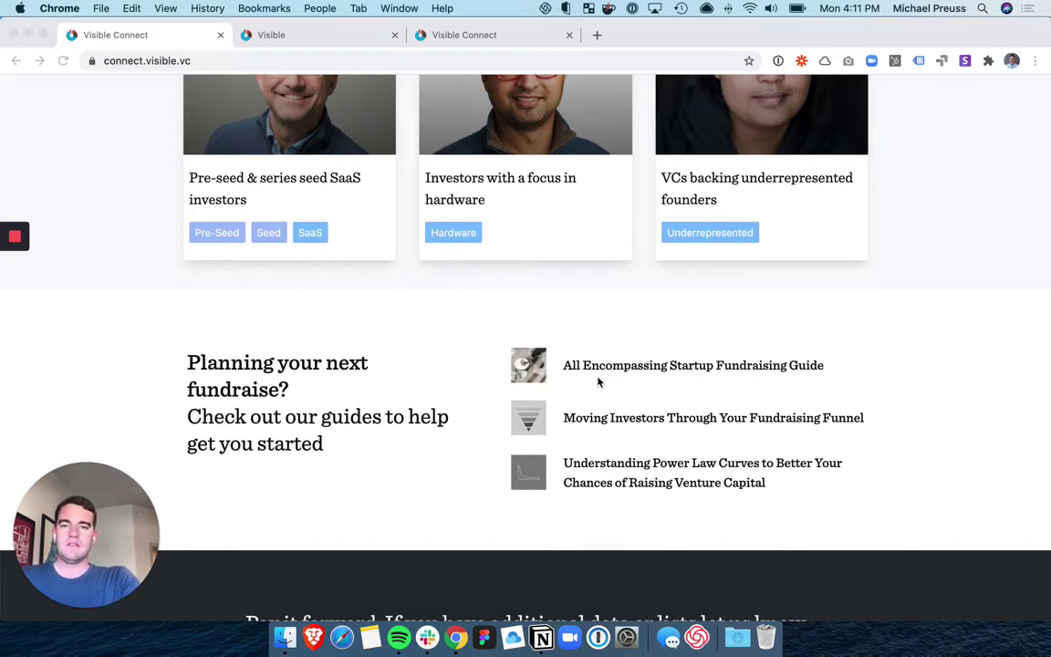
{"action": "scroll", "coordinate": [699, 485], "scroll_direction": "up", "scroll_amount": 15}
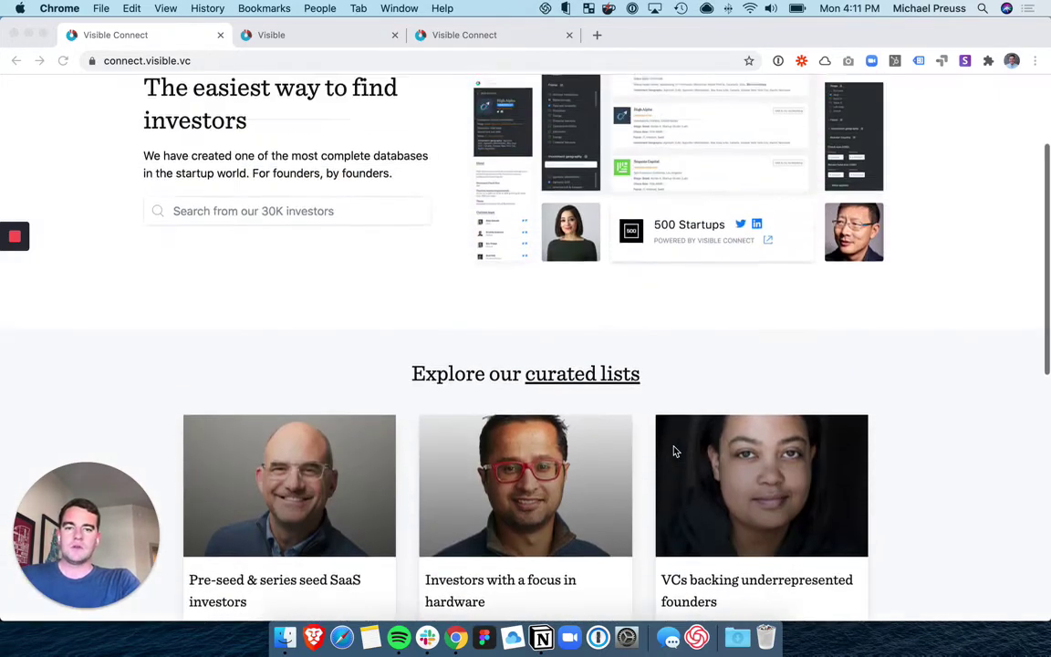
{"action": "scroll", "coordinate": [675, 451], "scroll_direction": "up", "scroll_amount": 6}
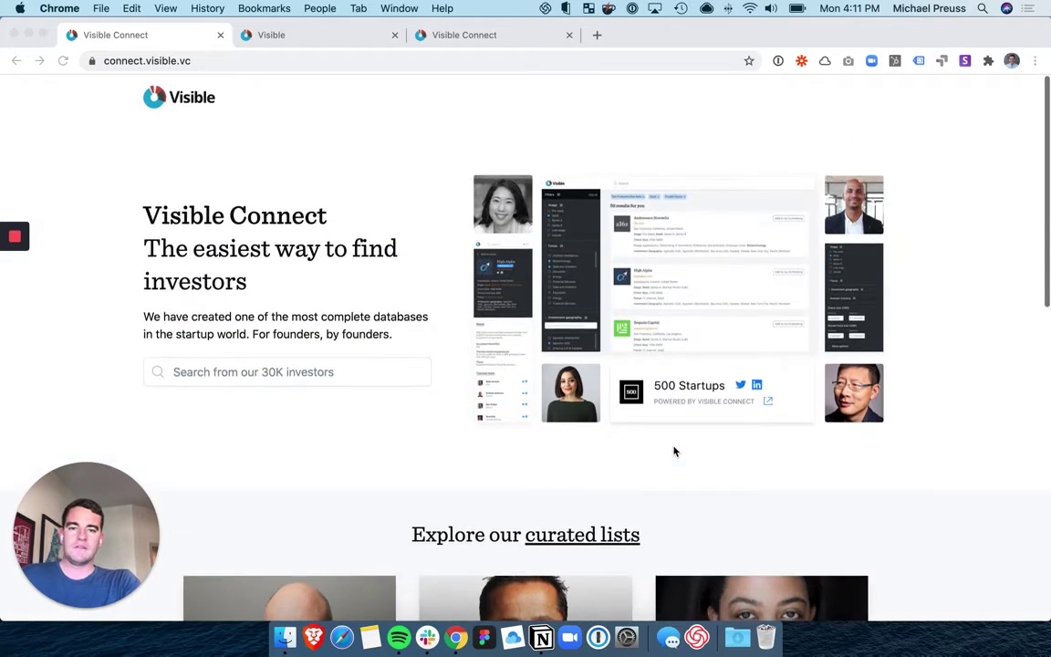
Search the investor database for "high alpha" and open the High Alpha profile
{"action": "left_click", "coordinate": [328, 372]}
{"action": "type", "text": "high a"}
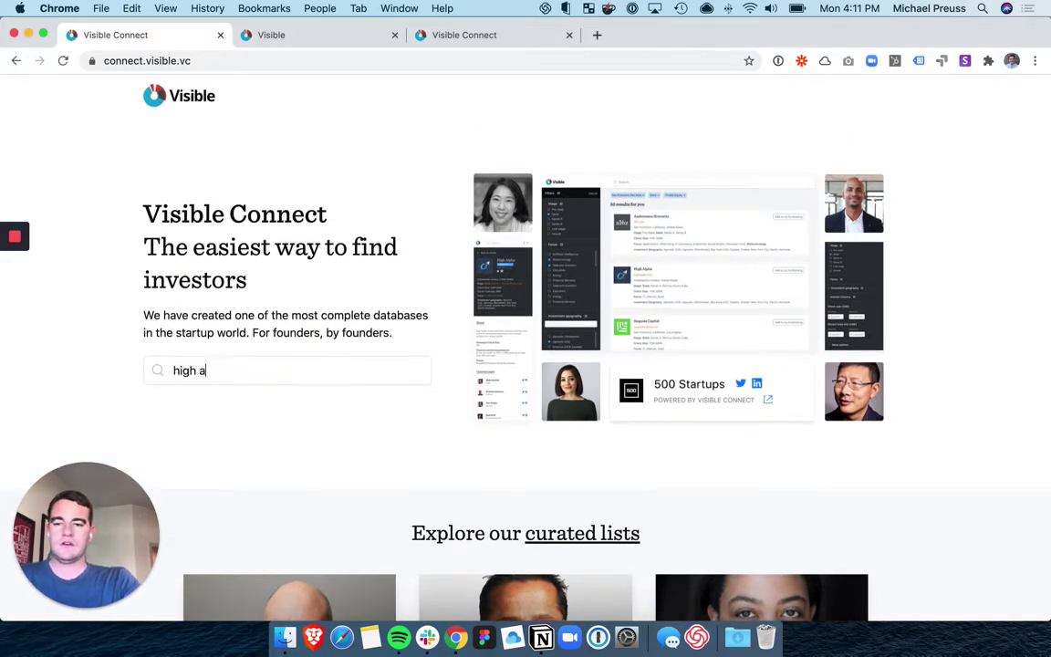
{"action": "type", "text": "lpha"}
{"action": "key", "text": "Return"}
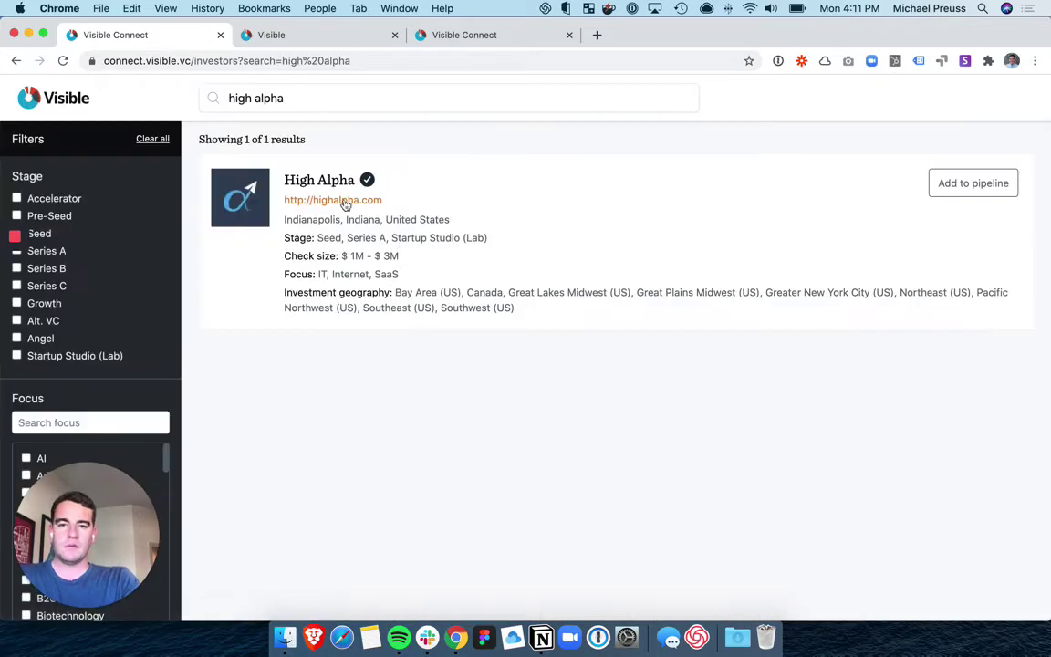
{"action": "left_click", "coordinate": [305, 181]}
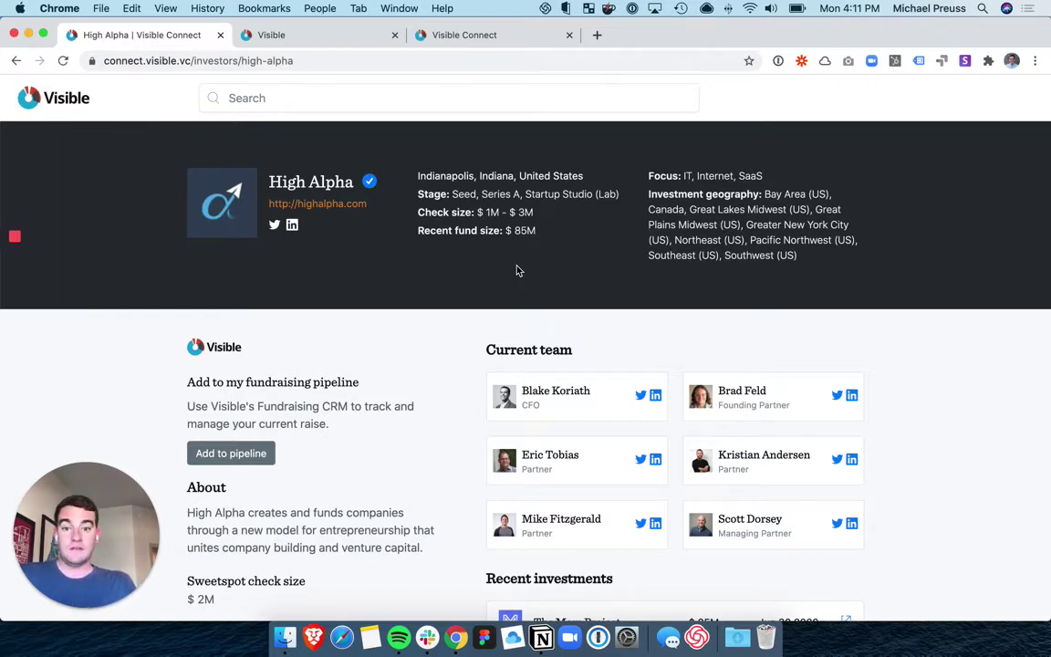
{"action": "scroll", "coordinate": [516, 270], "scroll_direction": "down", "scroll_amount": 1}
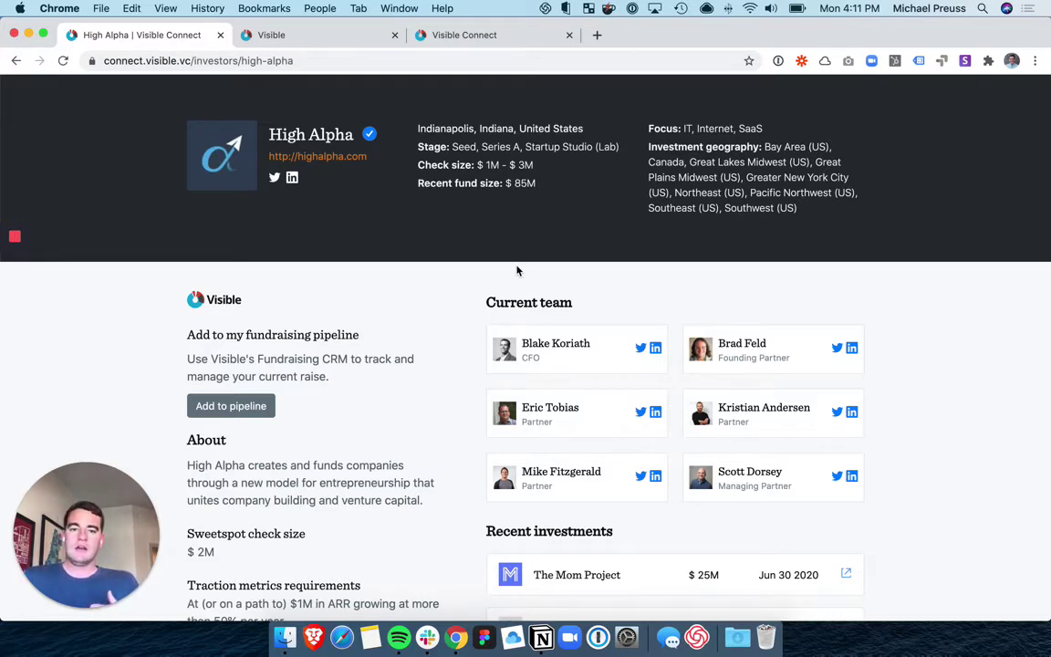
{"action": "scroll", "coordinate": [516, 270], "scroll_direction": "down", "scroll_amount": 10}
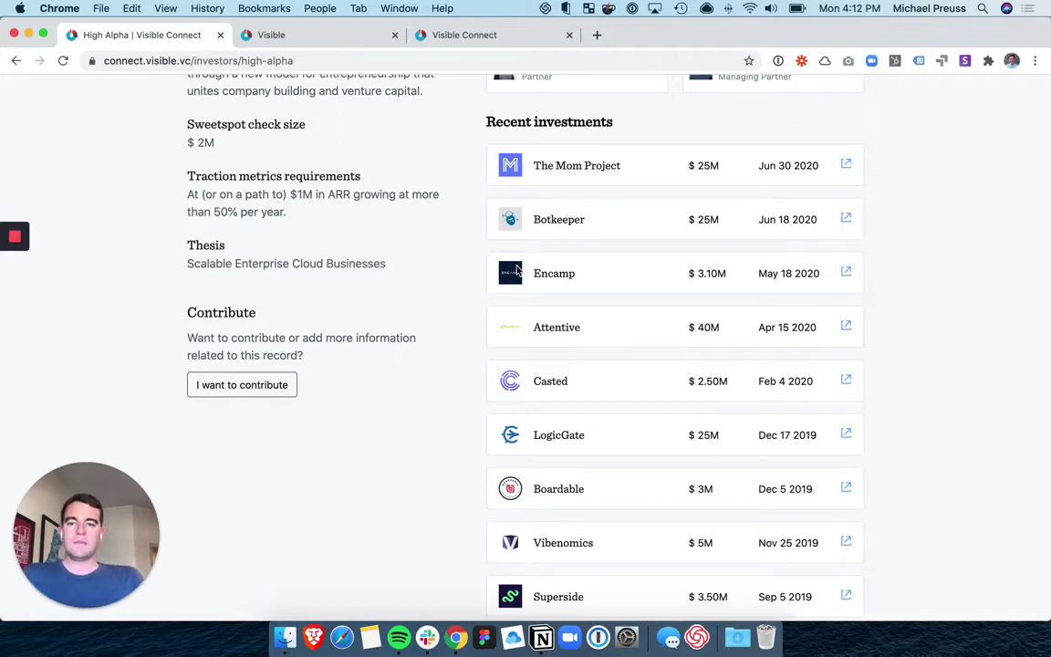
{"action": "scroll", "coordinate": [217, 266], "scroll_direction": "up", "scroll_amount": 3}
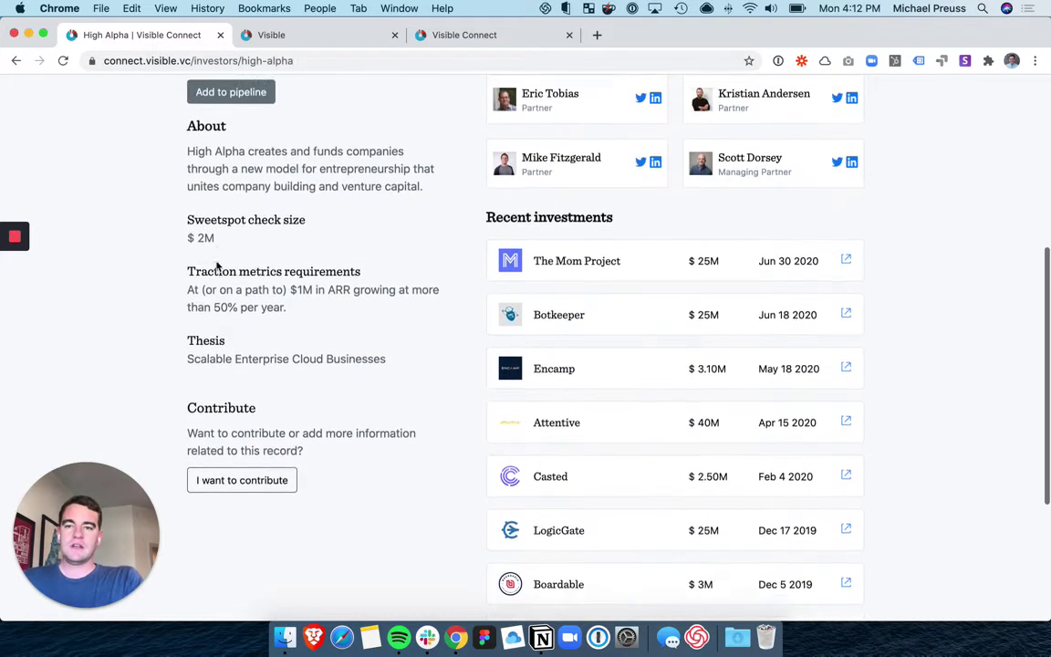
{"action": "scroll", "coordinate": [217, 265], "scroll_direction": "up", "scroll_amount": 3}
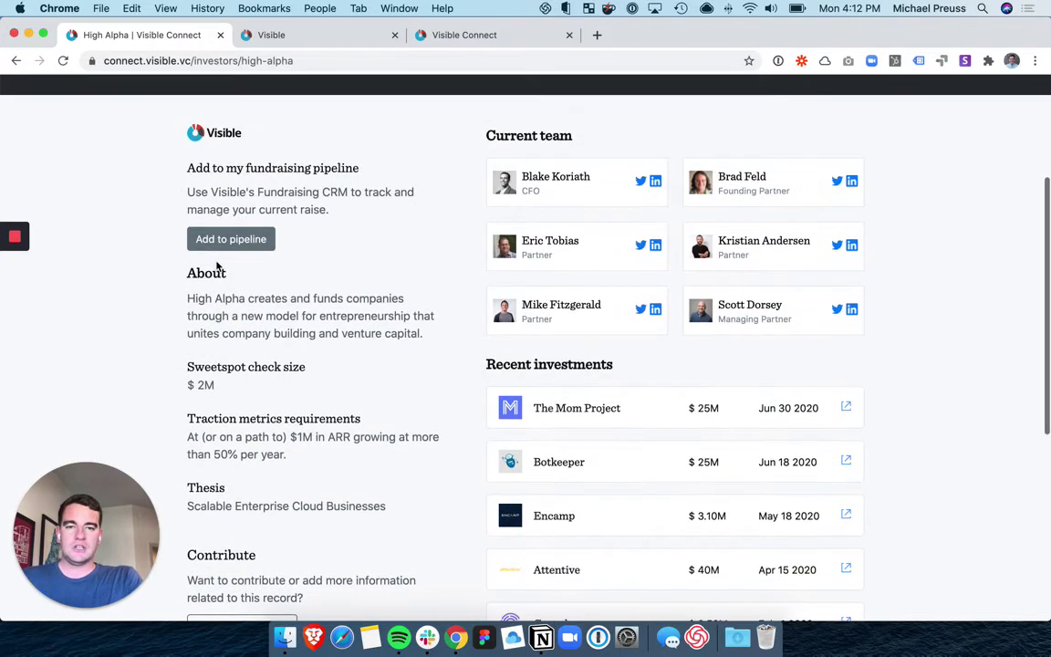
{"action": "scroll", "coordinate": [218, 264], "scroll_direction": "up", "scroll_amount": 3}
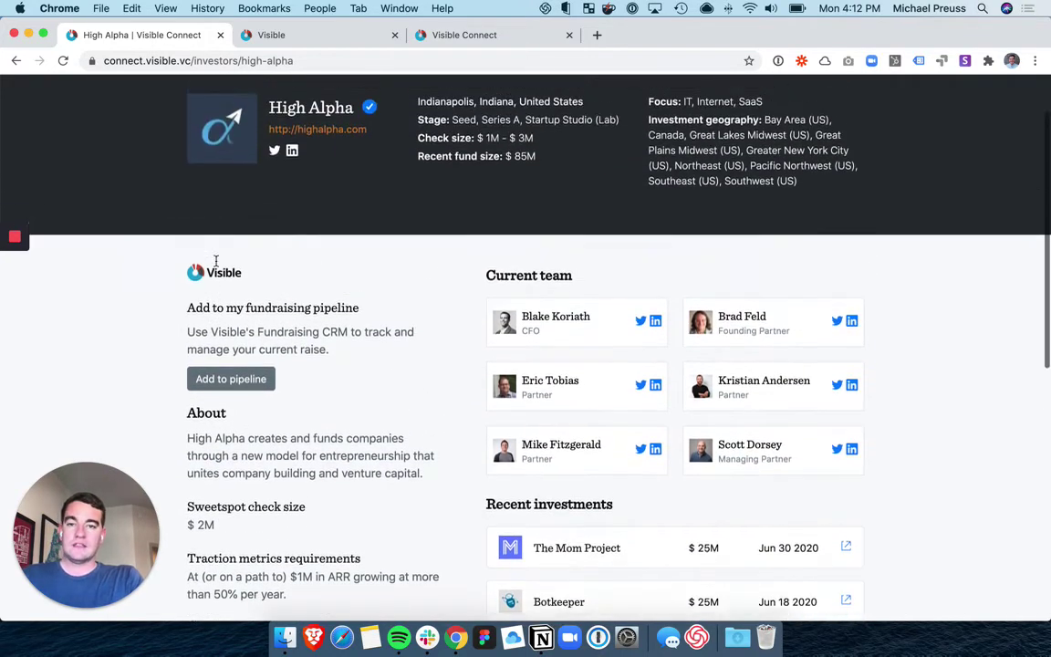
{"action": "scroll", "coordinate": [216, 261], "scroll_direction": "up", "scroll_amount": 2}
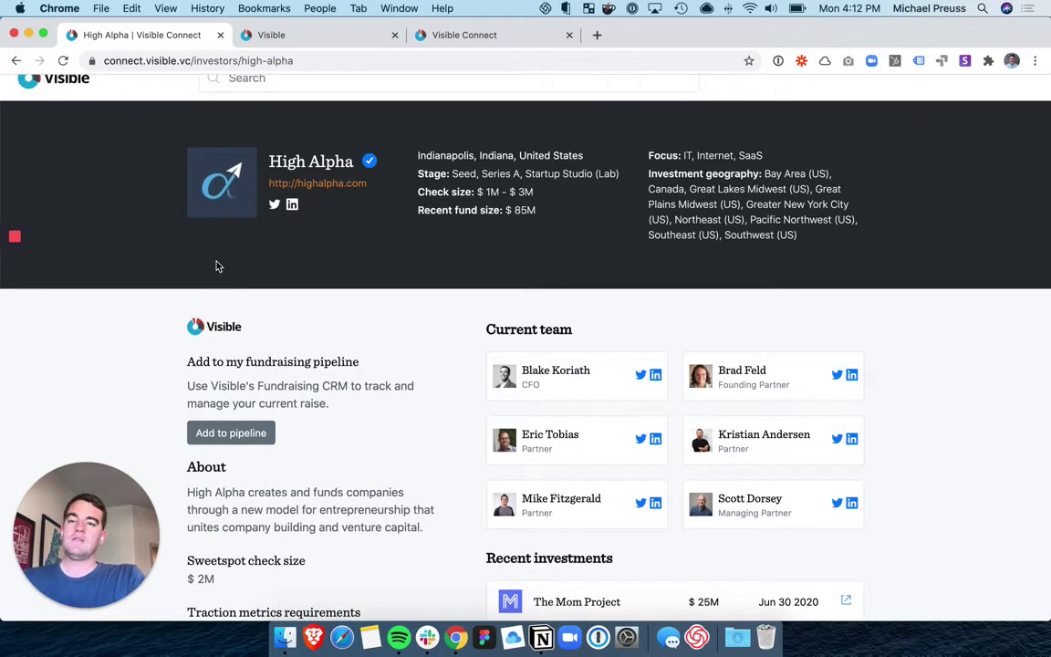
{"action": "scroll", "coordinate": [217, 265], "scroll_direction": "up", "scroll_amount": 1}
{"action": "mouse_move", "coordinate": [372, 187]}
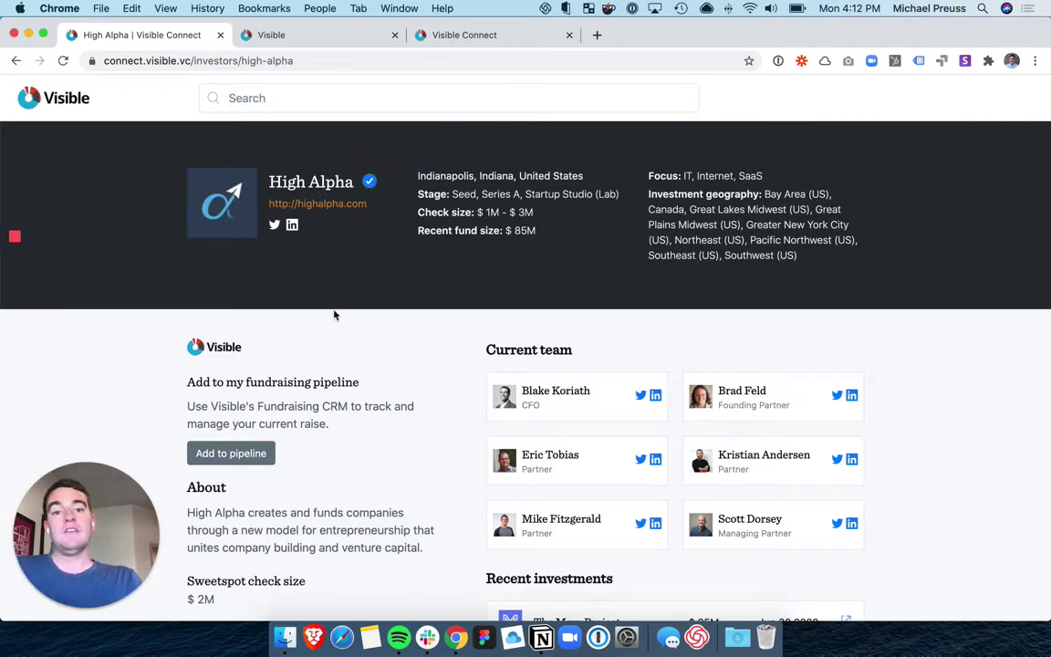
Add High Alpha to the fundraising pipeline and review its Connect details in the new investor form
{"action": "scroll", "coordinate": [334, 315], "scroll_direction": "down", "scroll_amount": 1}
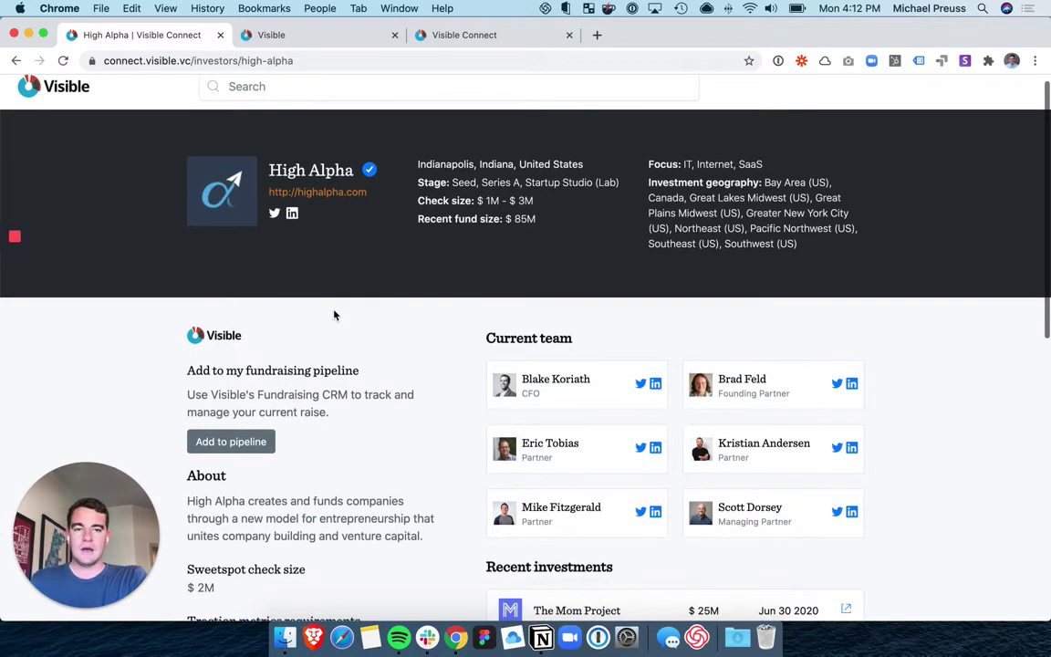
{"action": "left_click", "coordinate": [231, 443]}
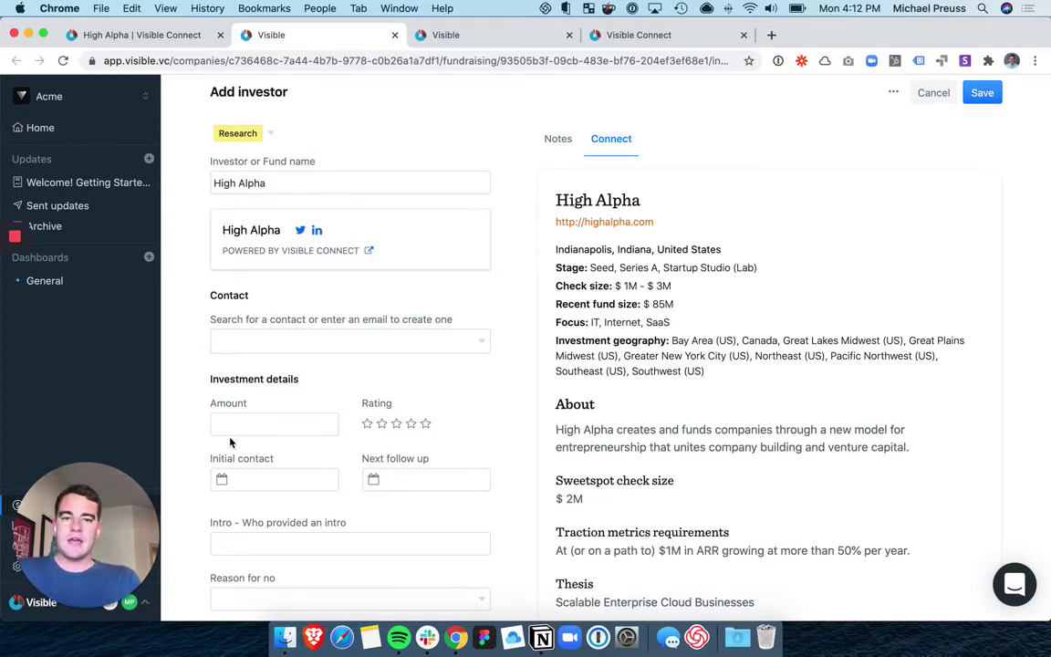
{"action": "scroll", "coordinate": [639, 278], "scroll_direction": "down", "scroll_amount": 5}
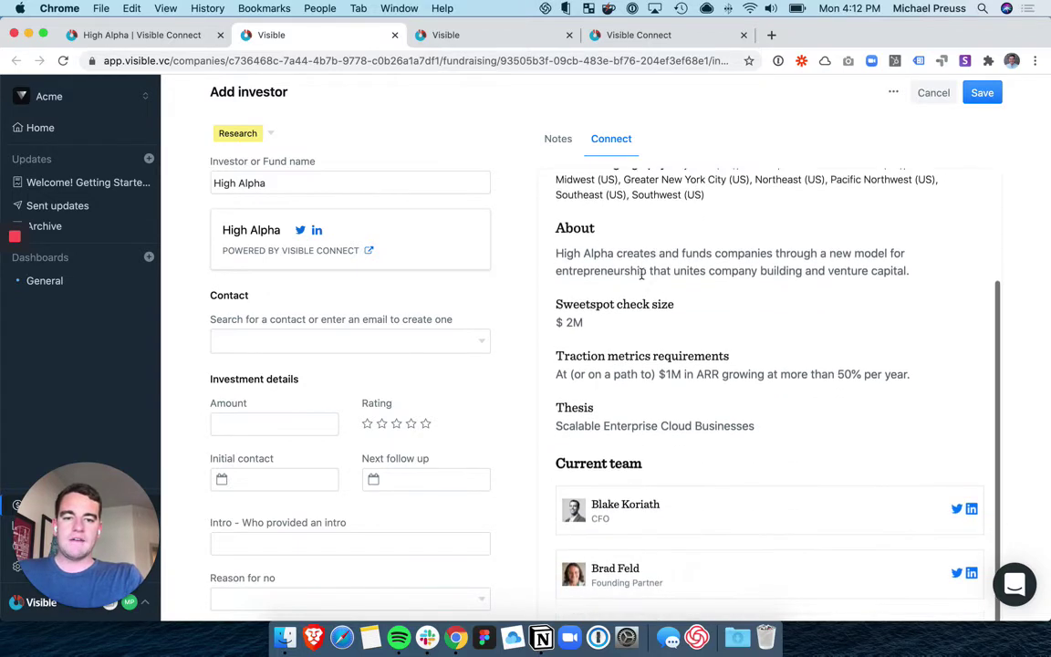
{"action": "scroll", "coordinate": [643, 274], "scroll_direction": "up", "scroll_amount": 5}
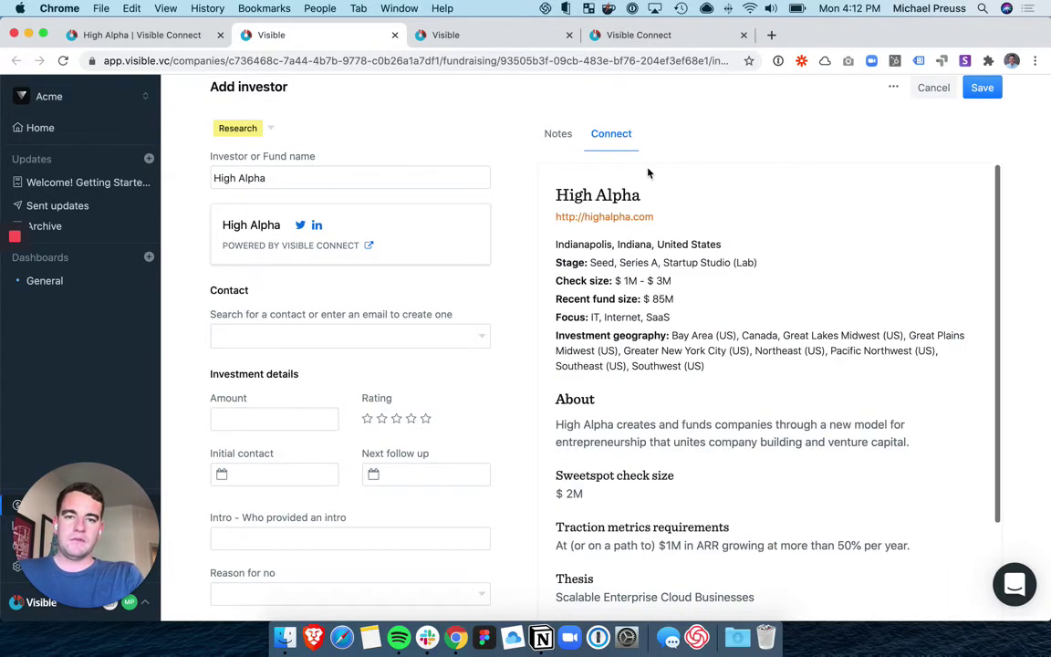
Write a note on the investor entry reading "Looking for an intro to" followed by the partner's first name
{"action": "left_click", "coordinate": [575, 137]}
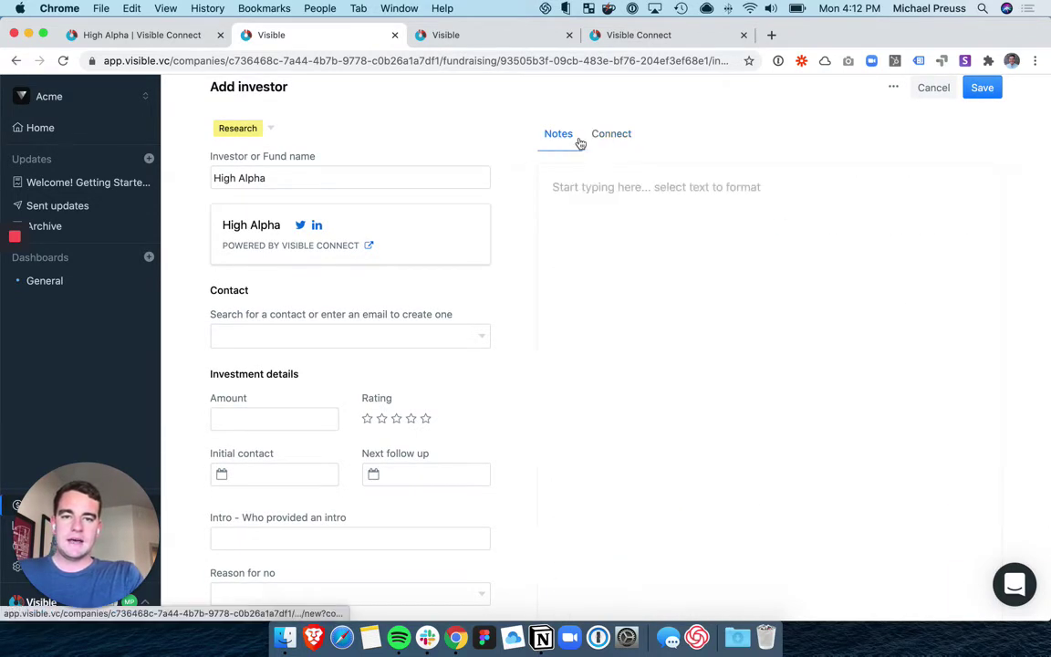
{"action": "left_click", "coordinate": [658, 247]}
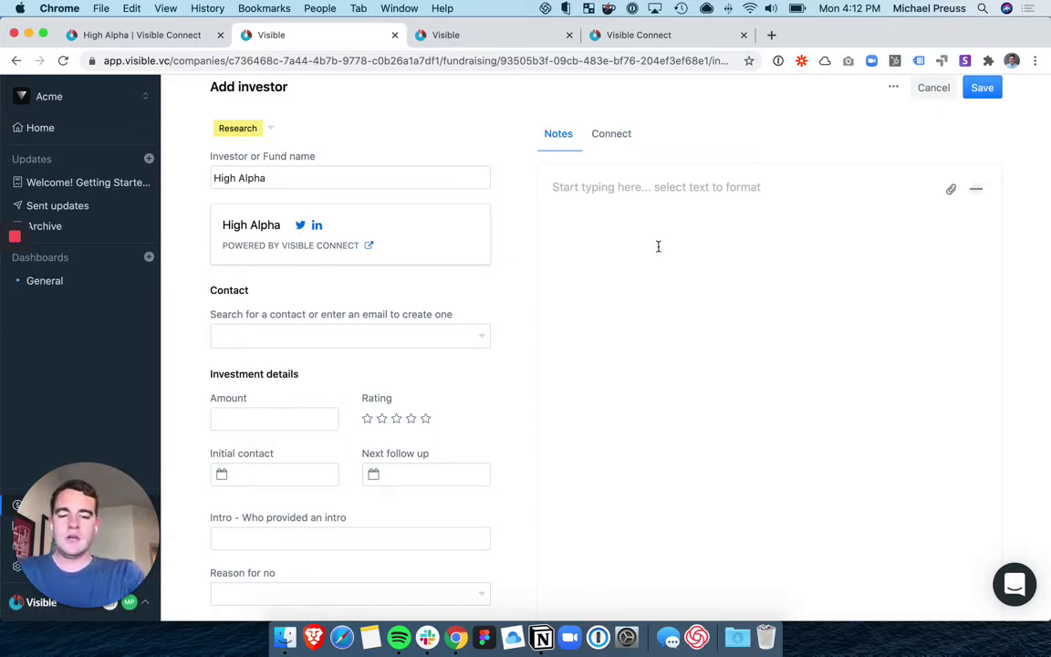
{"action": "type", "text": "Looking fo"}
{"action": "key", "text": "BackSpace"}
{"action": "key", "text": "BackSpace"}
{"action": "type", "text": "for"}
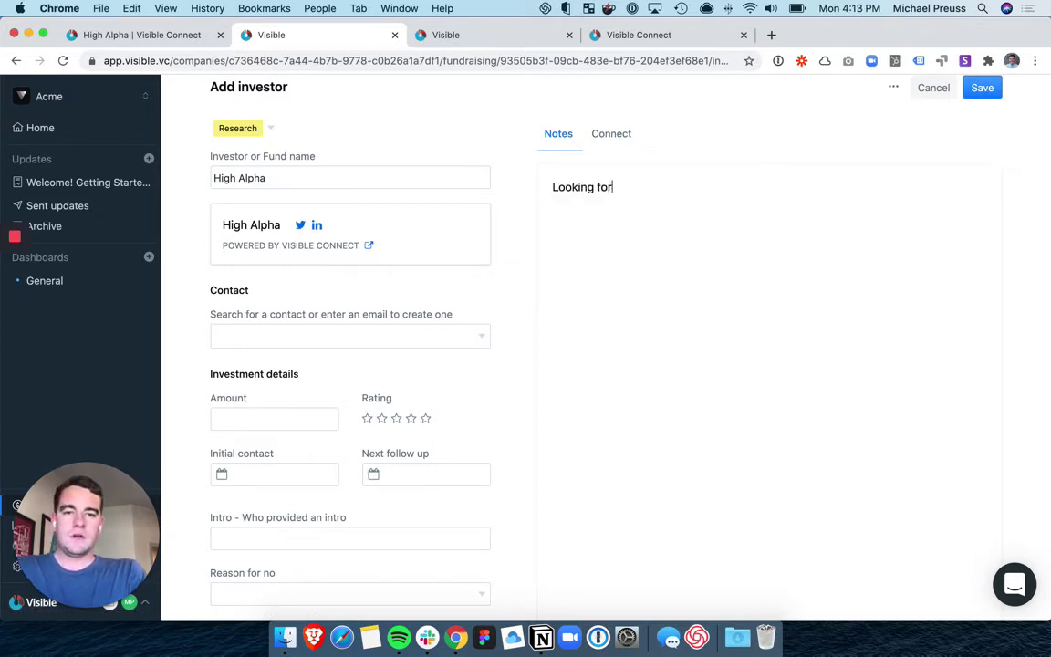
{"action": "type", "text": " an intro to "}
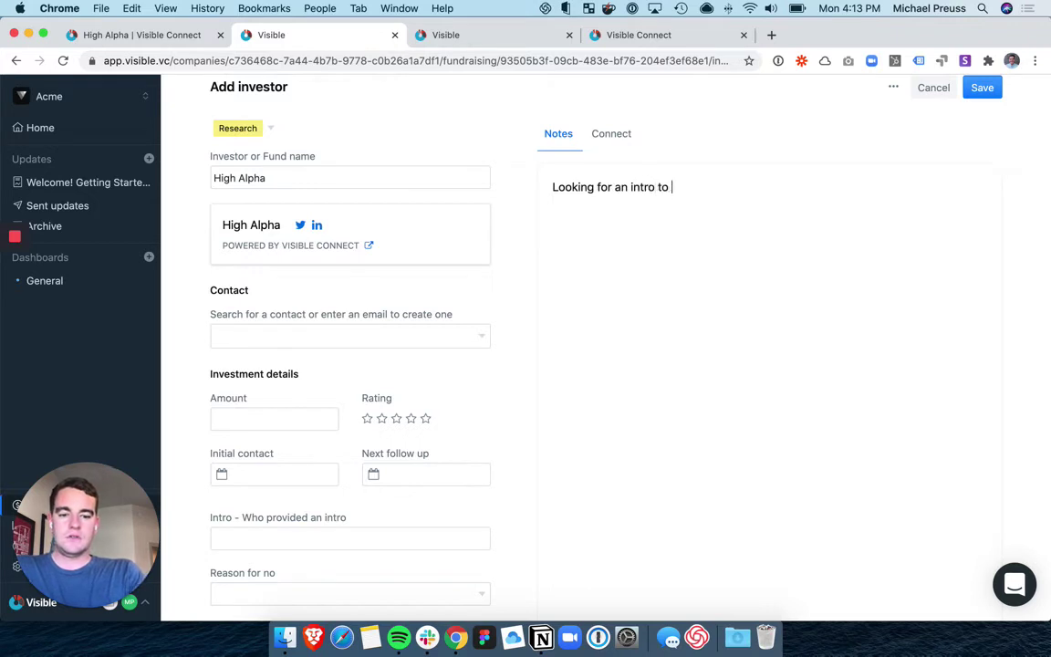
{"action": "type", "text": "Kristian"}
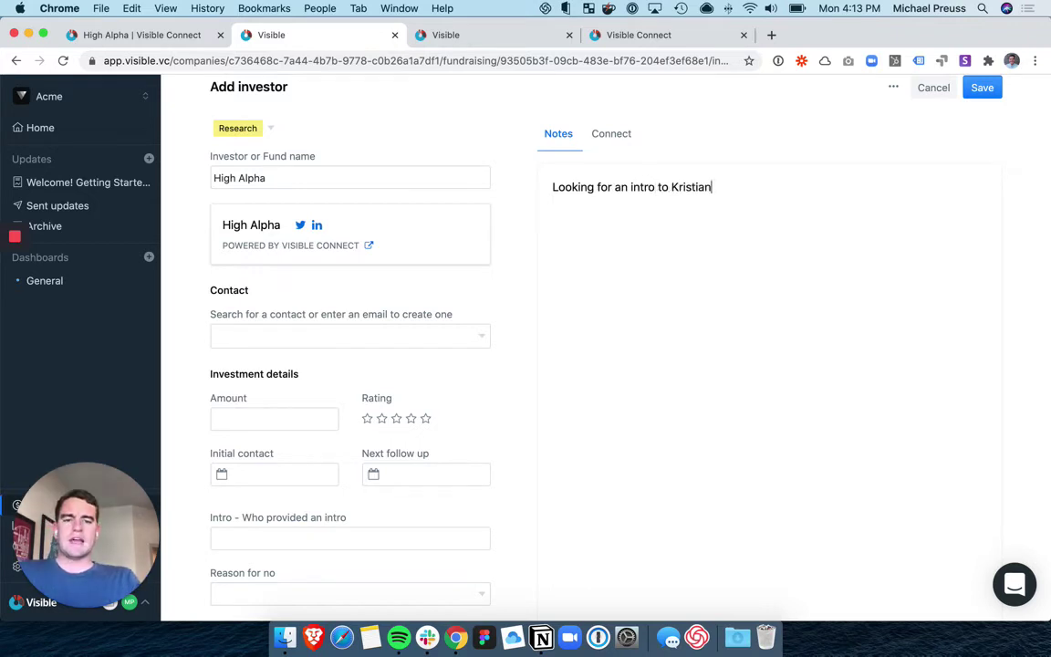
{"action": "key", "text": "Return"}
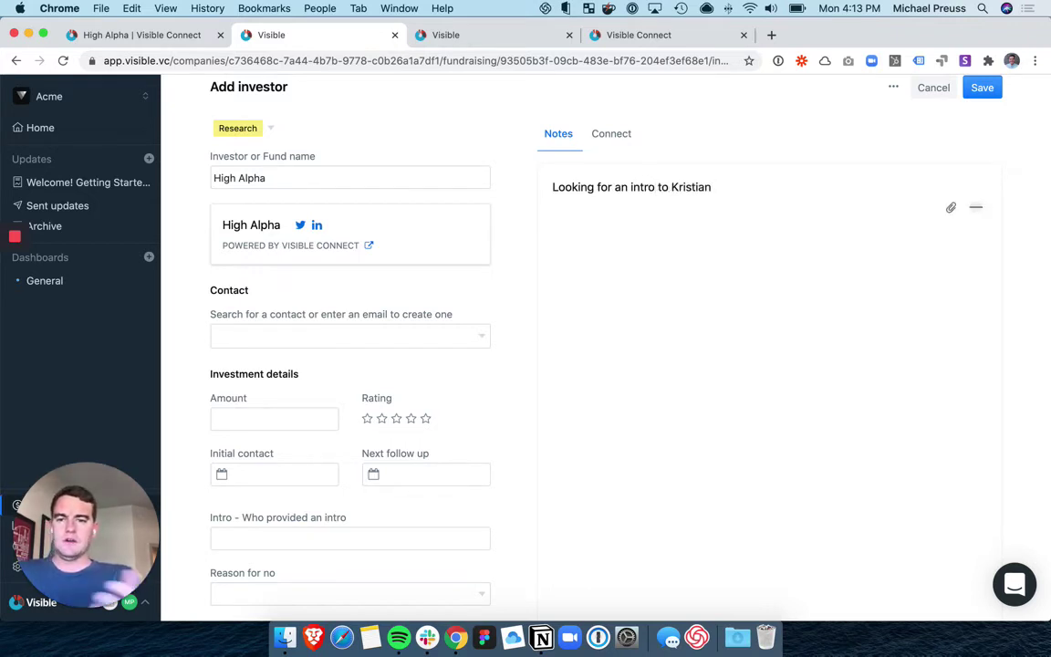
Set the investment amount to 1500000, the next follow up to Aug 26, 2020 and the rating to five stars, and save the investor
{"action": "scroll", "coordinate": [557, 273], "scroll_direction": "down", "scroll_amount": 3}
{"action": "left_click", "coordinate": [295, 298]}
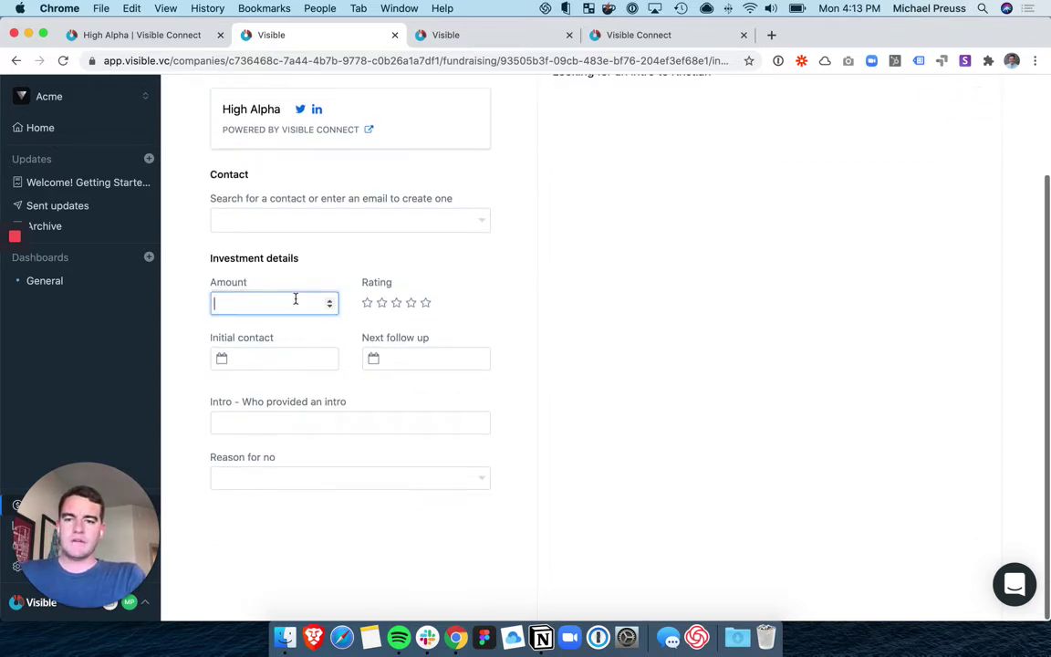
{"action": "type", "text": "15"}
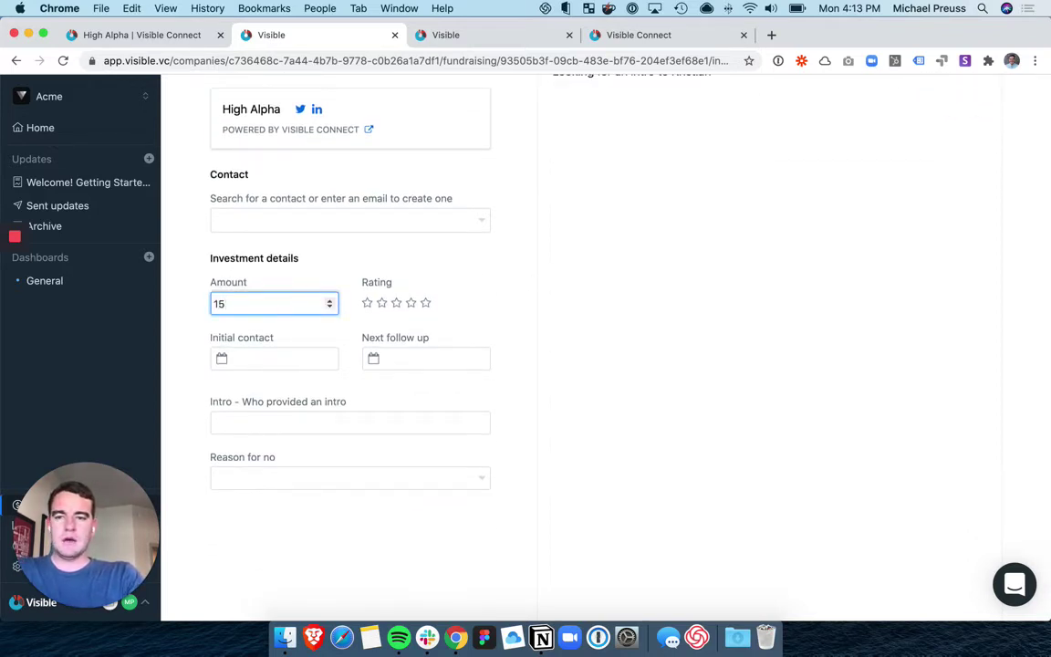
{"action": "type", "text": "00000"}
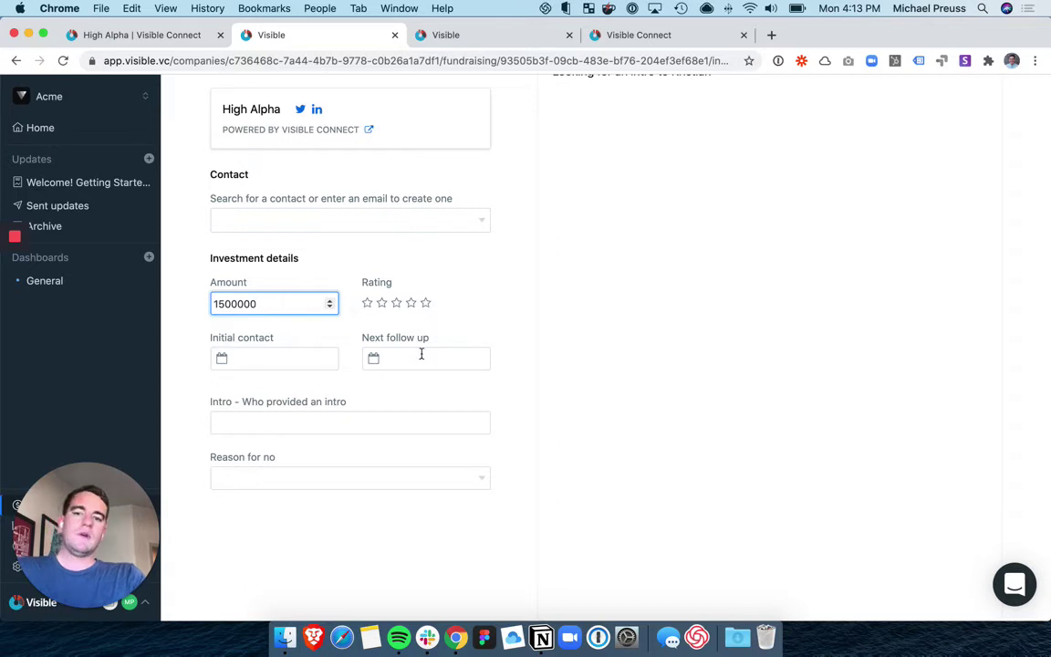
{"action": "left_click", "coordinate": [420, 358]}
{"action": "left_click", "coordinate": [457, 534]}
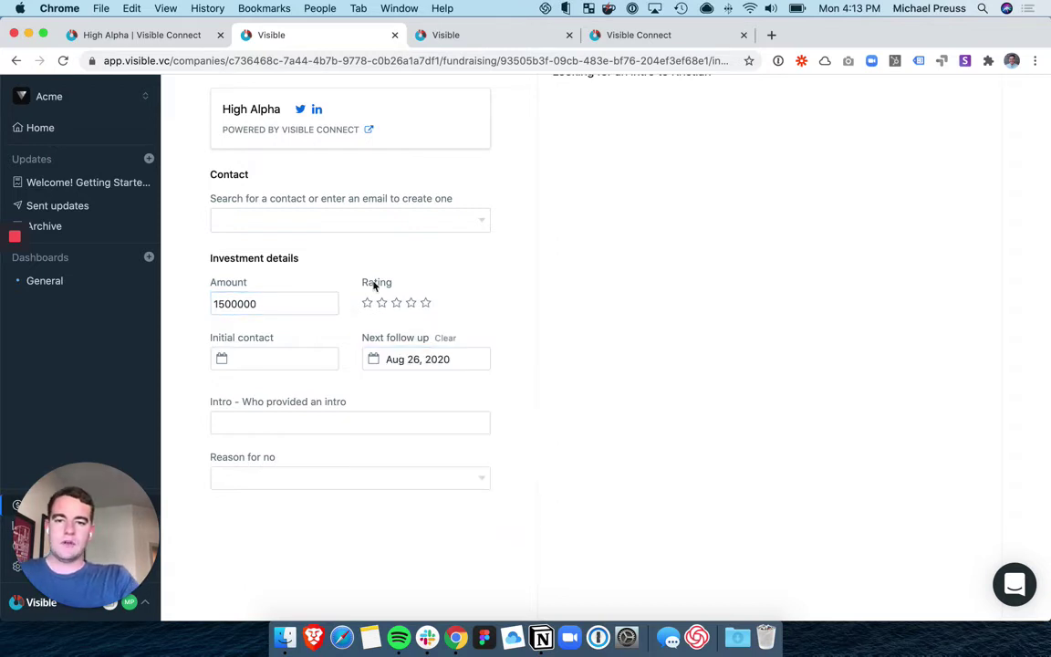
{"action": "left_click", "coordinate": [418, 305]}
{"action": "left_click", "coordinate": [426, 303]}
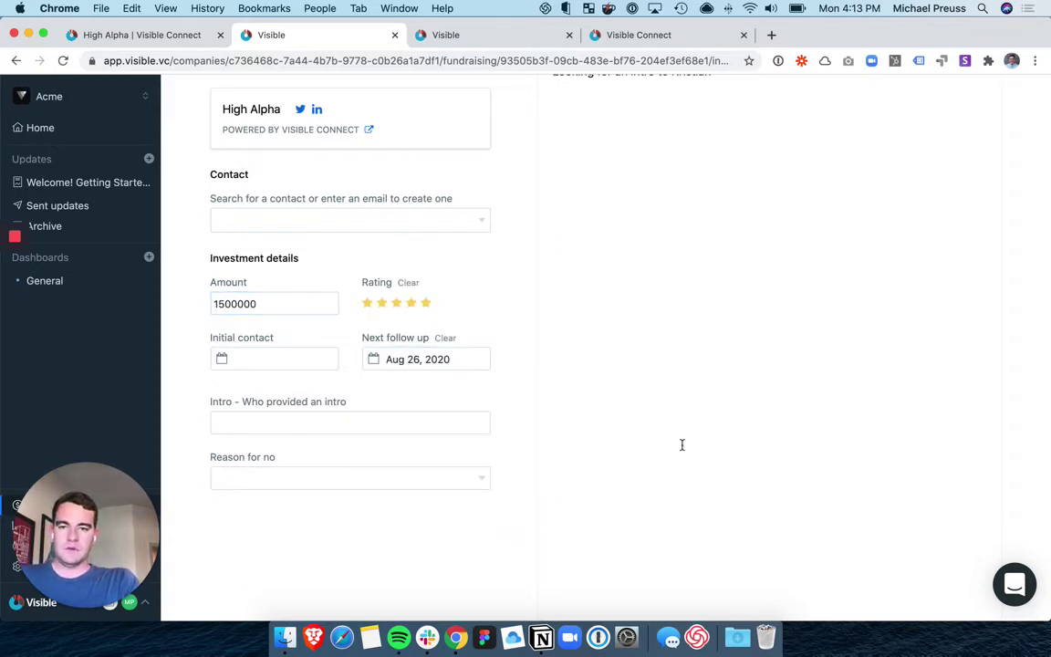
{"action": "scroll", "coordinate": [682, 444], "scroll_direction": "up", "scroll_amount": 3}
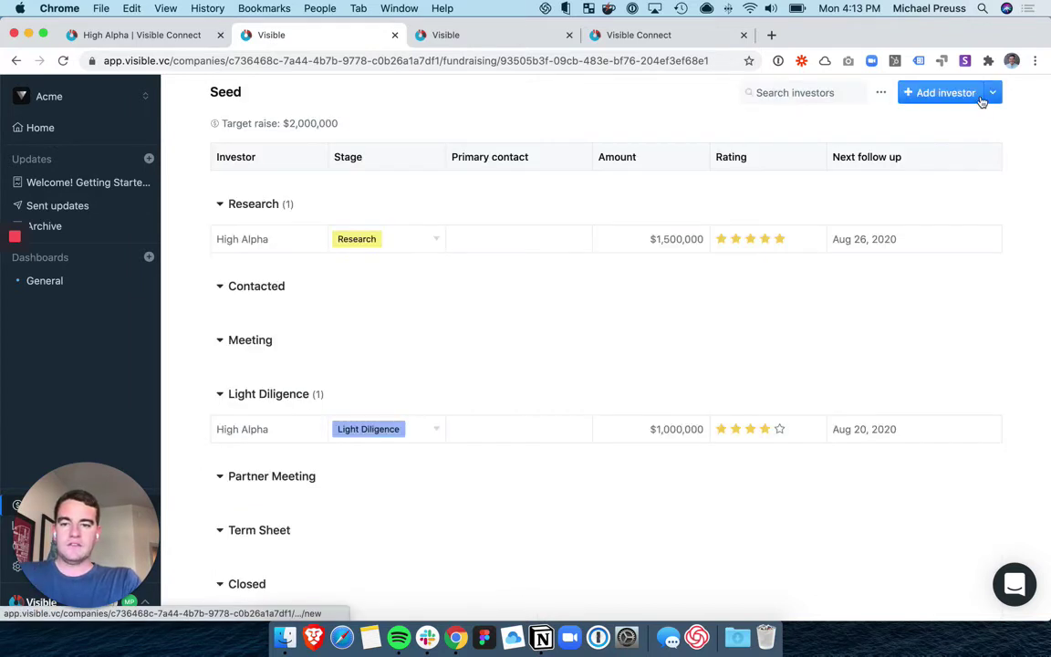
Move the $1,500,000 High Alpha entry from Research to the Meeting stage, and reassign it once more to a further stage
{"action": "left_click", "coordinate": [406, 243]}
{"action": "left_click", "coordinate": [407, 335]}
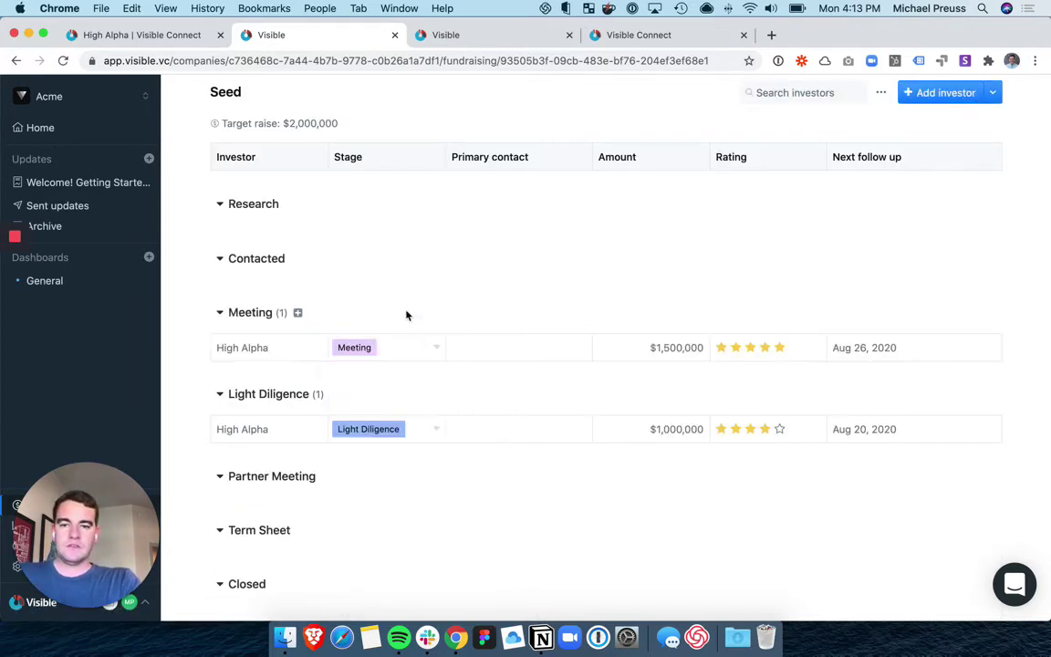
{"action": "left_click", "coordinate": [397, 345]}
{"action": "left_click", "coordinate": [388, 467]}
Return from the pipeline to the Visible Connect home page and bring up its curated lists
{"action": "left_click", "coordinate": [519, 36]}
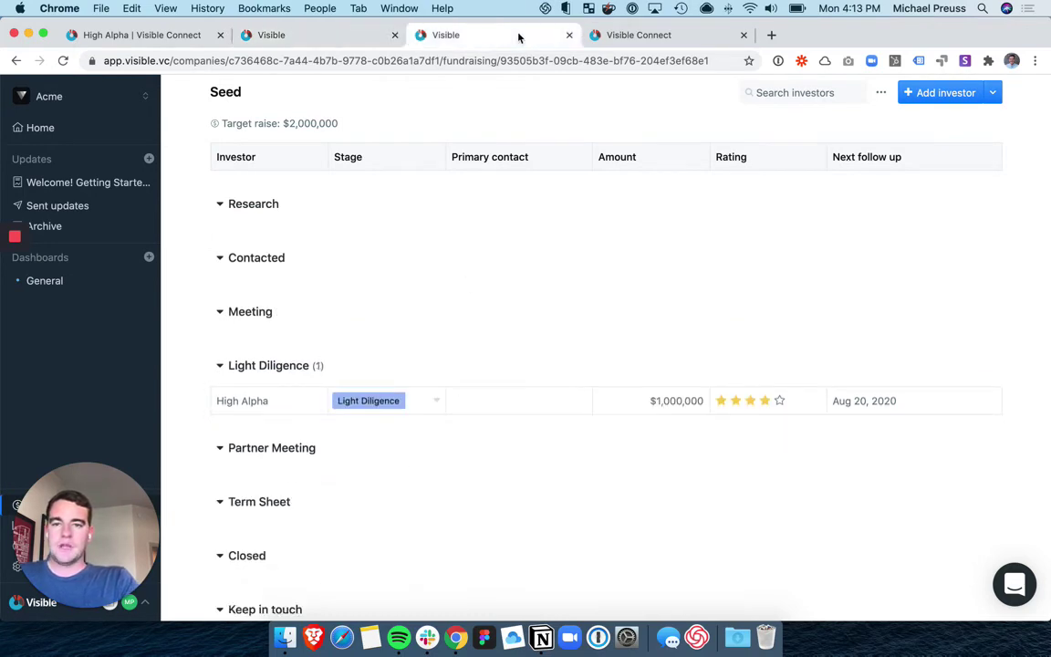
{"action": "left_click", "coordinate": [143, 34]}
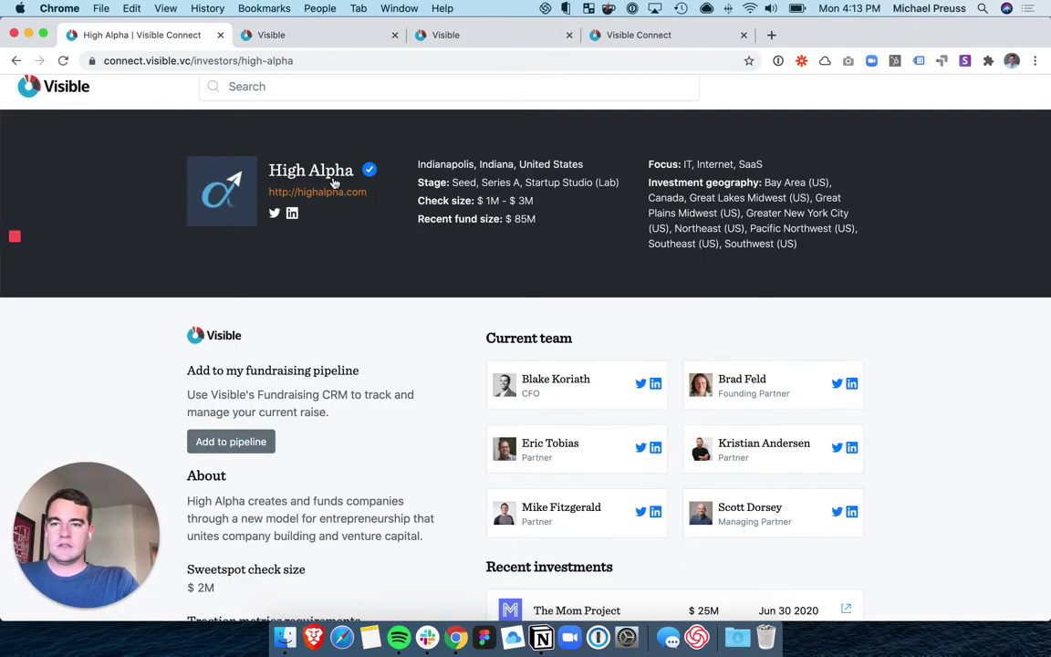
{"action": "left_click", "coordinate": [73, 91]}
{"action": "scroll", "coordinate": [271, 234], "scroll_direction": "down", "scroll_amount": 5}
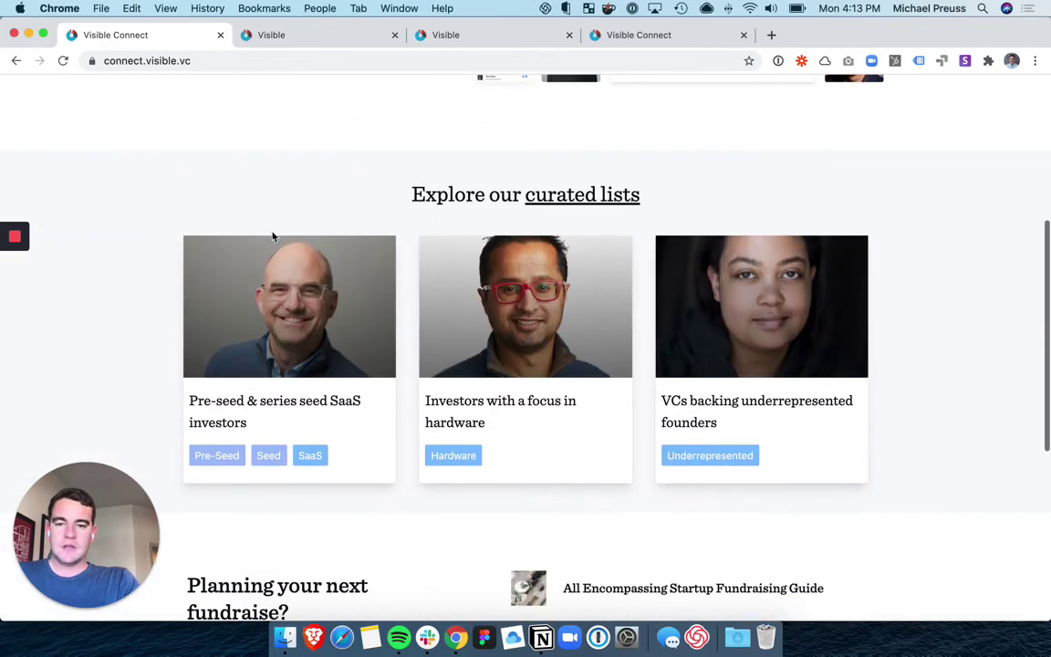
From the curated list of pre-seed and series seed SaaS investors, start a pipeline entry for Acceleprise, and bring up the Seed pipeline
{"action": "left_click", "coordinate": [262, 274]}
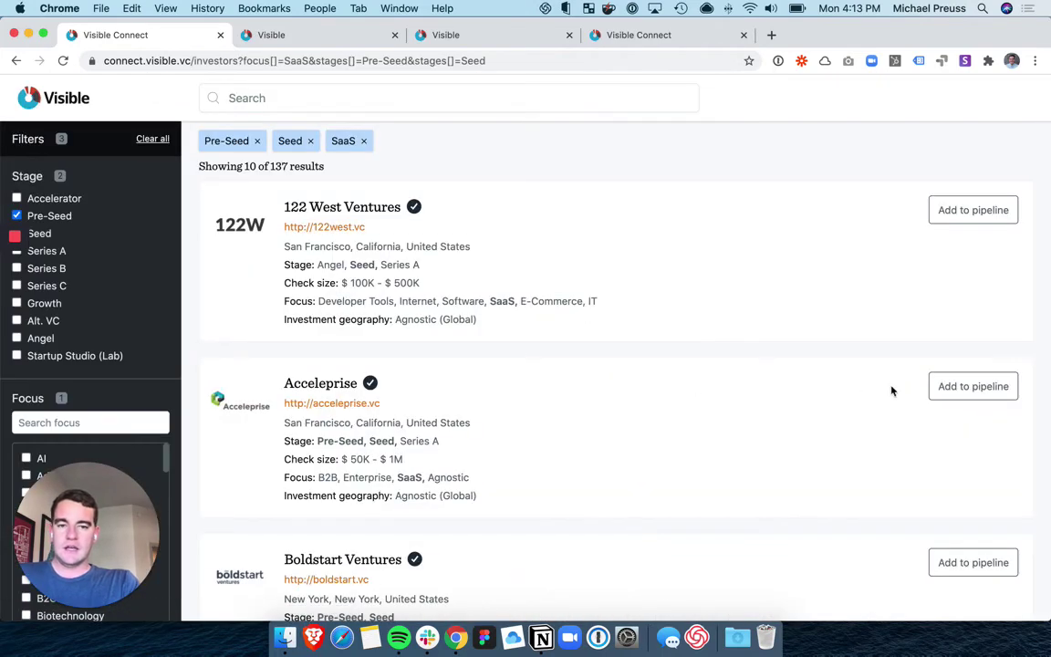
{"action": "left_click", "coordinate": [939, 391]}
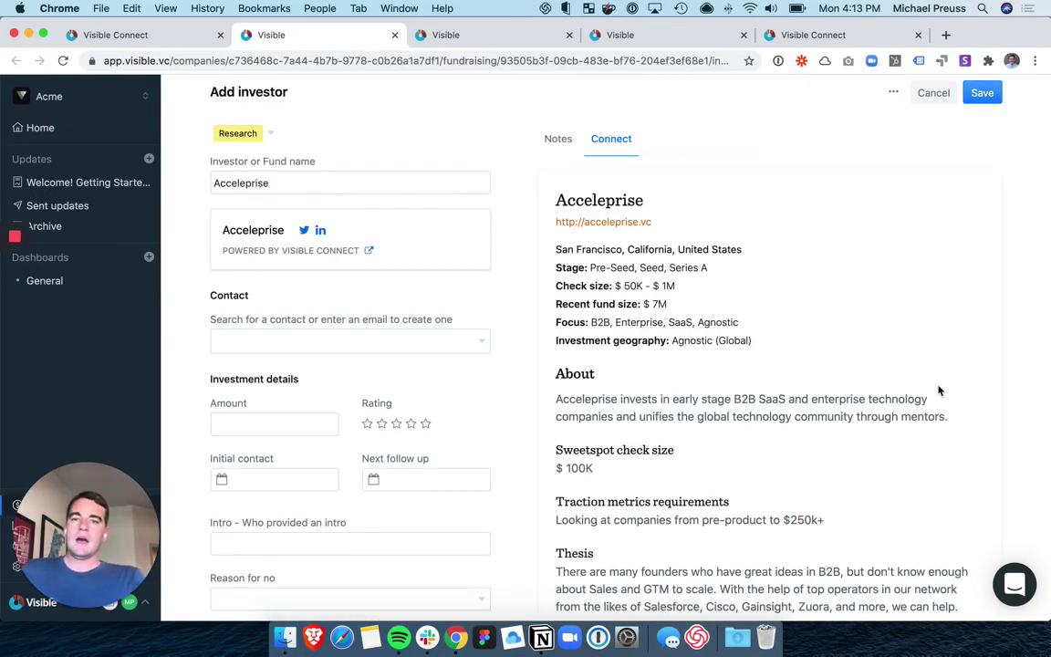
{"action": "left_click", "coordinate": [637, 34]}
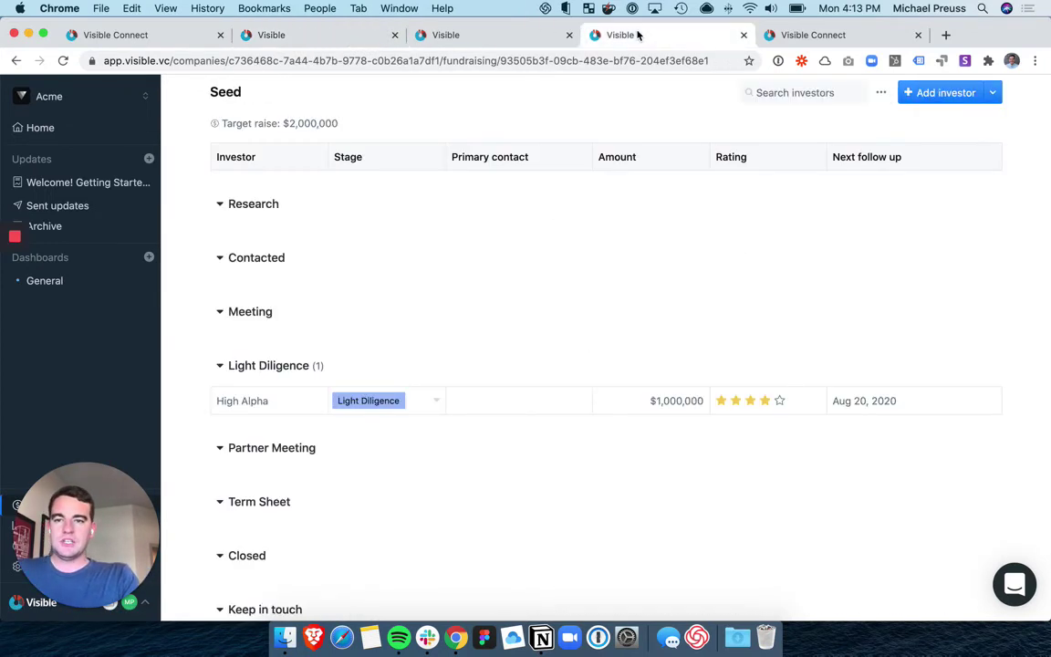
Return to the unfiltered Visible Connect investor search and filter it to Seed stage and Visible verified investors
{"action": "left_click", "coordinate": [799, 34]}
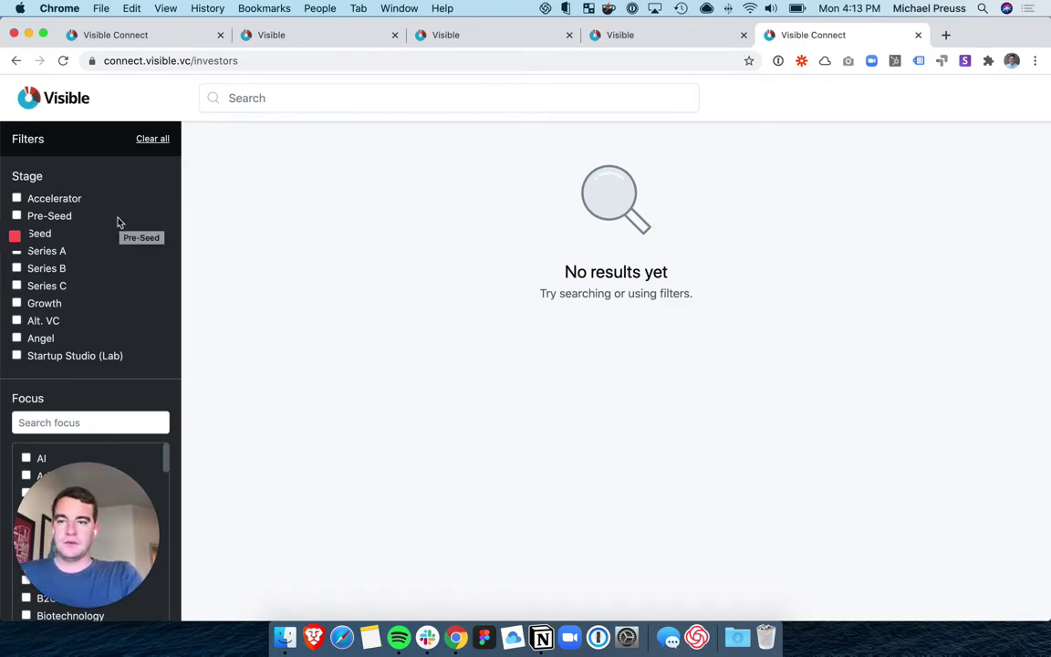
{"action": "left_click", "coordinate": [41, 233]}
{"action": "scroll", "coordinate": [122, 288], "scroll_direction": "down", "scroll_amount": 15}
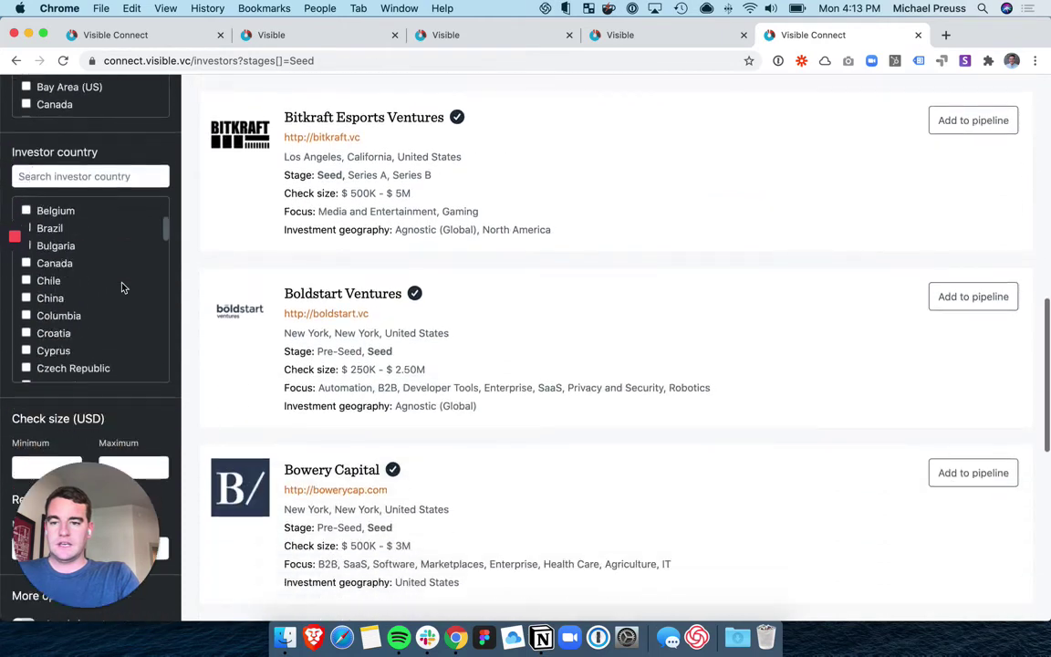
{"action": "scroll", "coordinate": [111, 514], "scroll_direction": "down", "scroll_amount": 4}
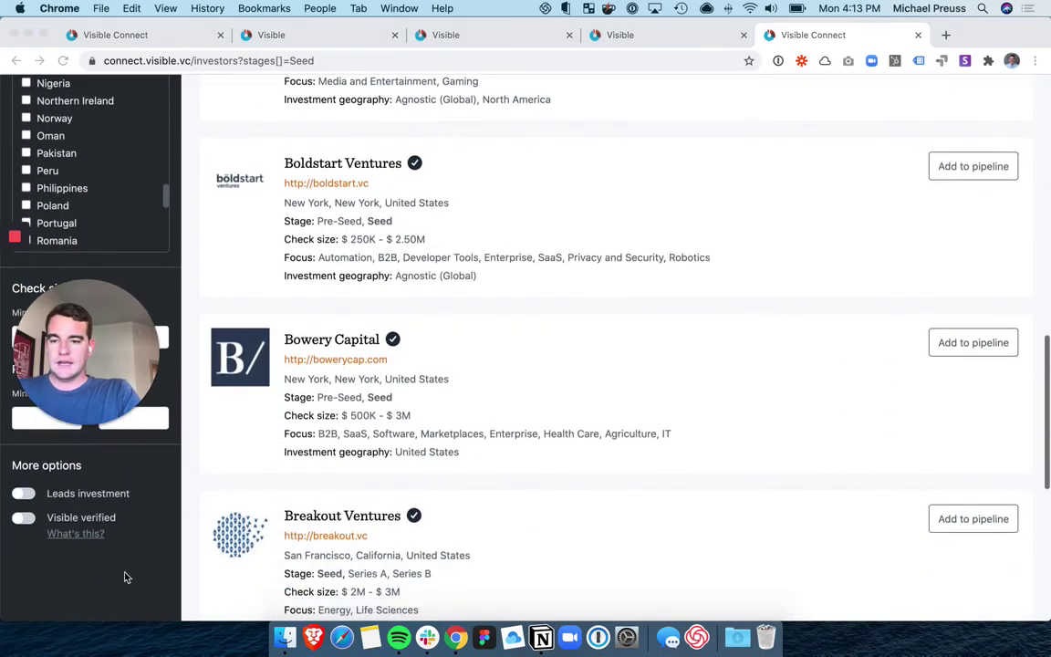
{"action": "left_click", "coordinate": [27, 500]}
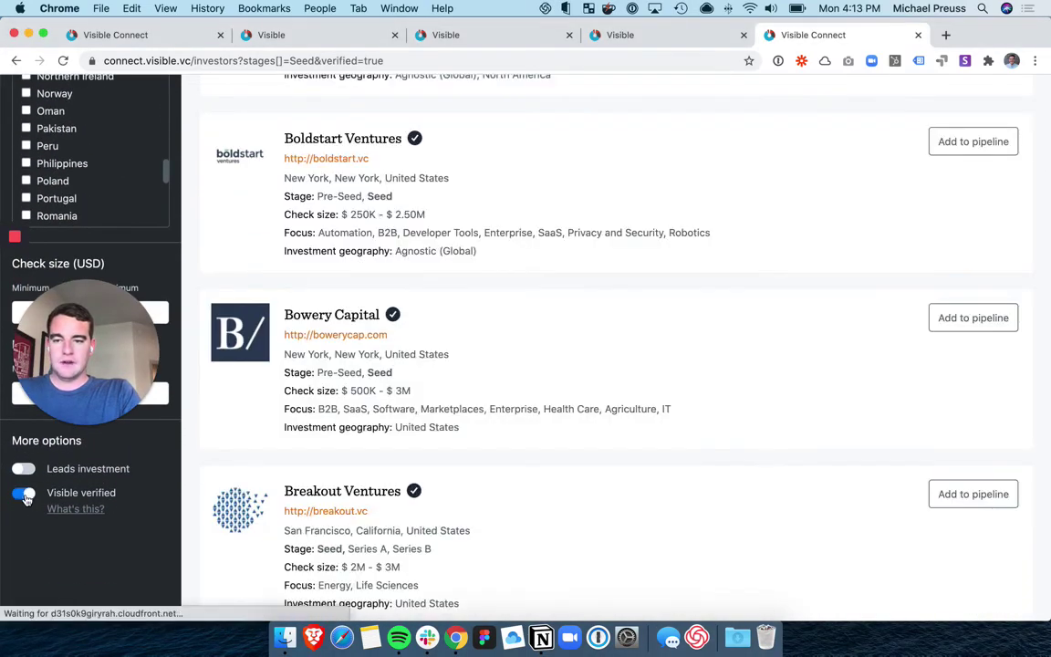
Look through the verified seed investors and narrow them to those with Europe as investment geography
{"action": "scroll", "coordinate": [364, 512], "scroll_direction": "up", "scroll_amount": 10}
{"action": "scroll", "coordinate": [366, 512], "scroll_direction": "up", "scroll_amount": 10}
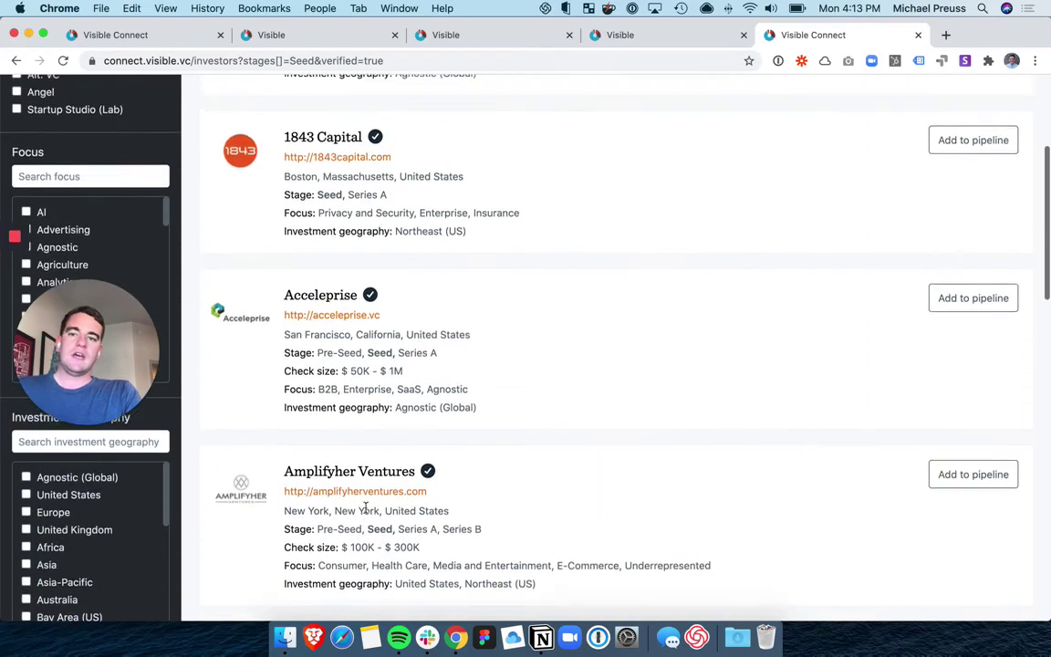
{"action": "scroll", "coordinate": [365, 509], "scroll_direction": "down", "scroll_amount": 4}
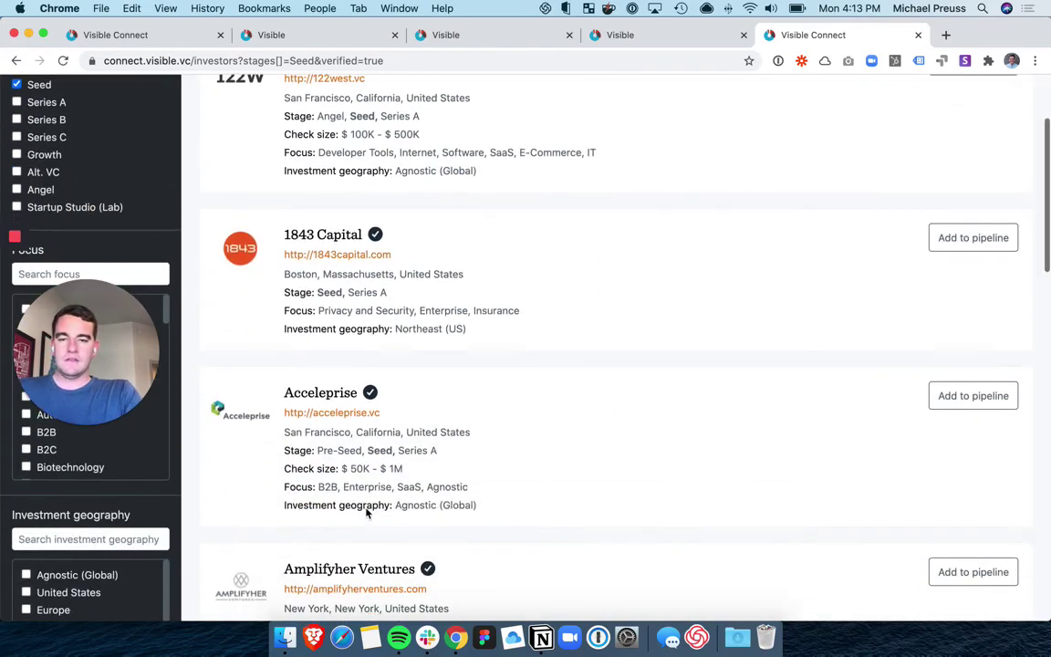
{"action": "scroll", "coordinate": [100, 486], "scroll_direction": "down", "scroll_amount": 1}
{"action": "scroll", "coordinate": [100, 486], "scroll_direction": "down", "scroll_amount": 2}
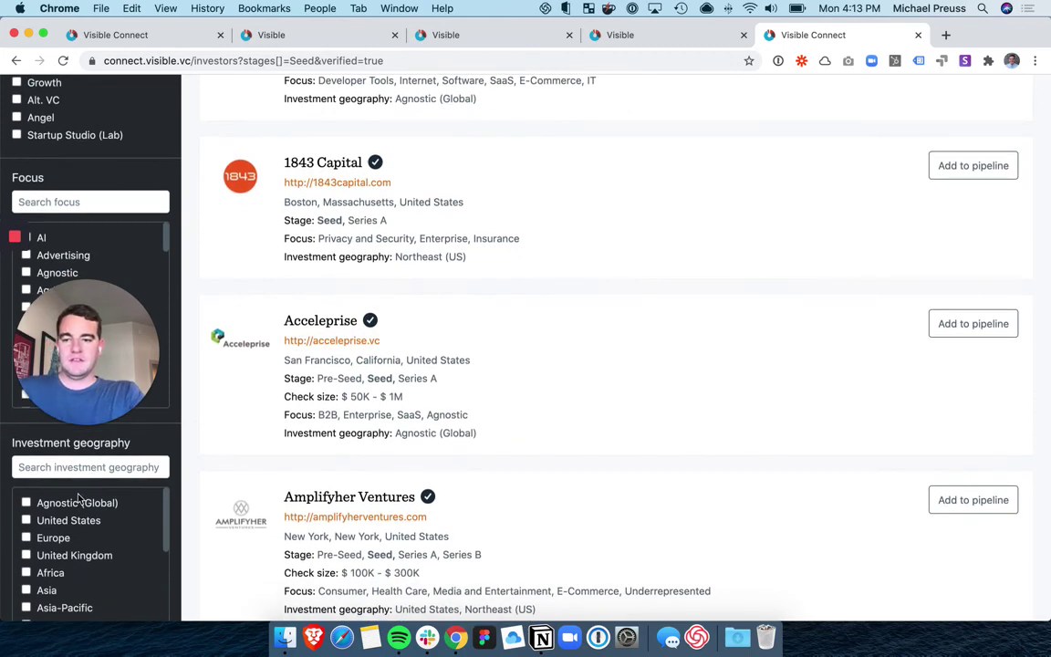
{"action": "left_click", "coordinate": [26, 537]}
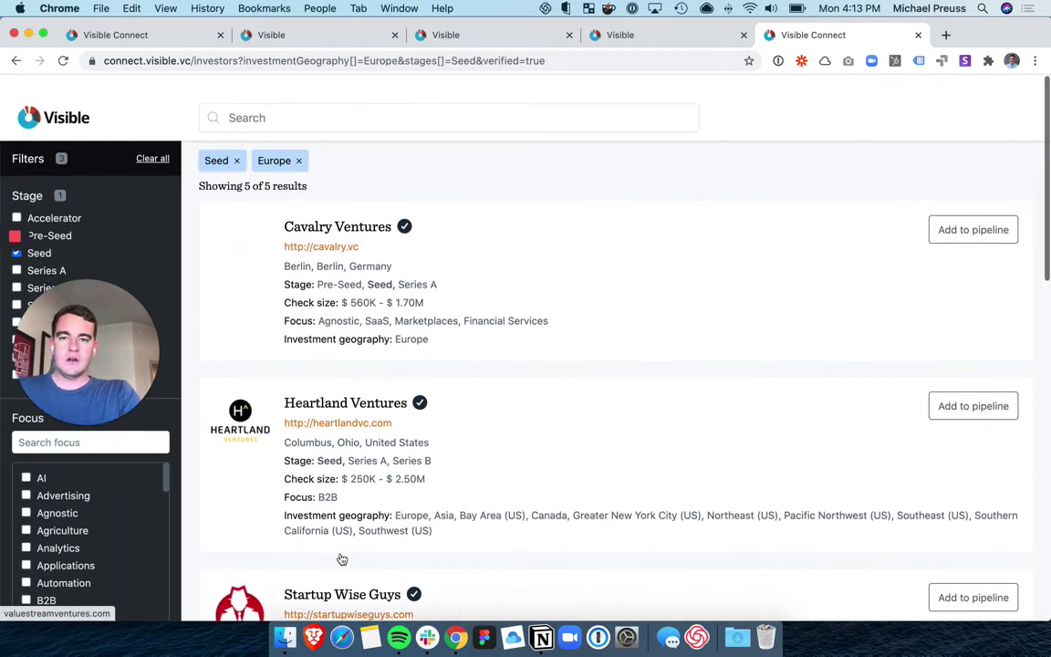